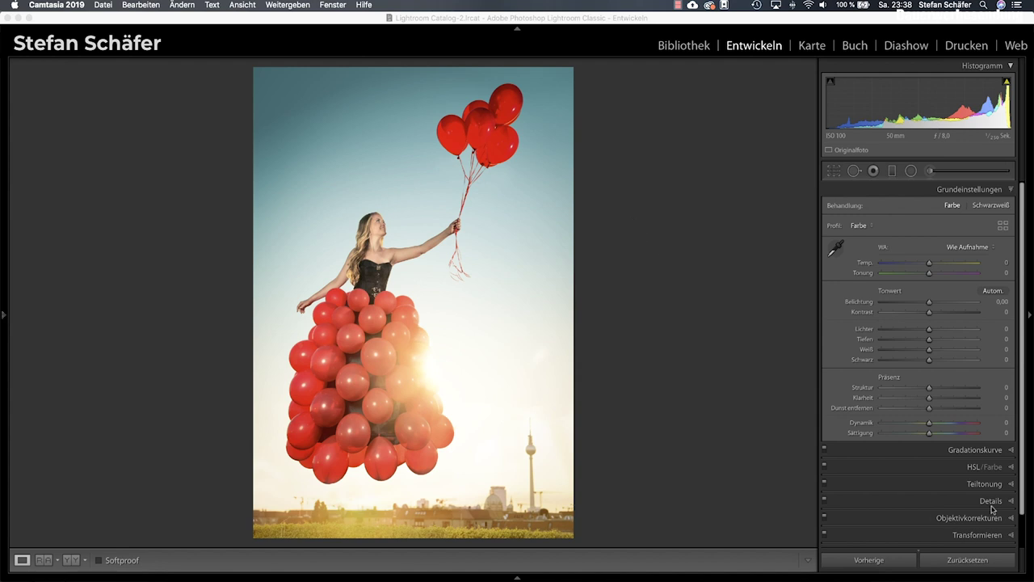
- In HSL/Color, swing the Red hue slider to +100 and -100, then reset it to 0
{"action": "left_click", "coordinate": [972, 468]}
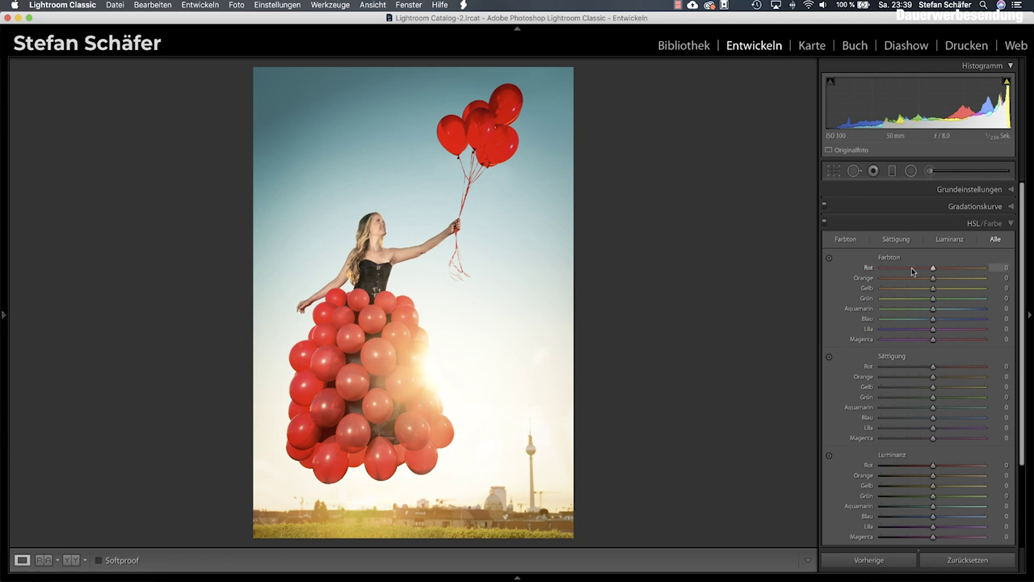
{"action": "left_click_drag", "start_coordinate": [935, 270], "coordinate": [988, 271]}
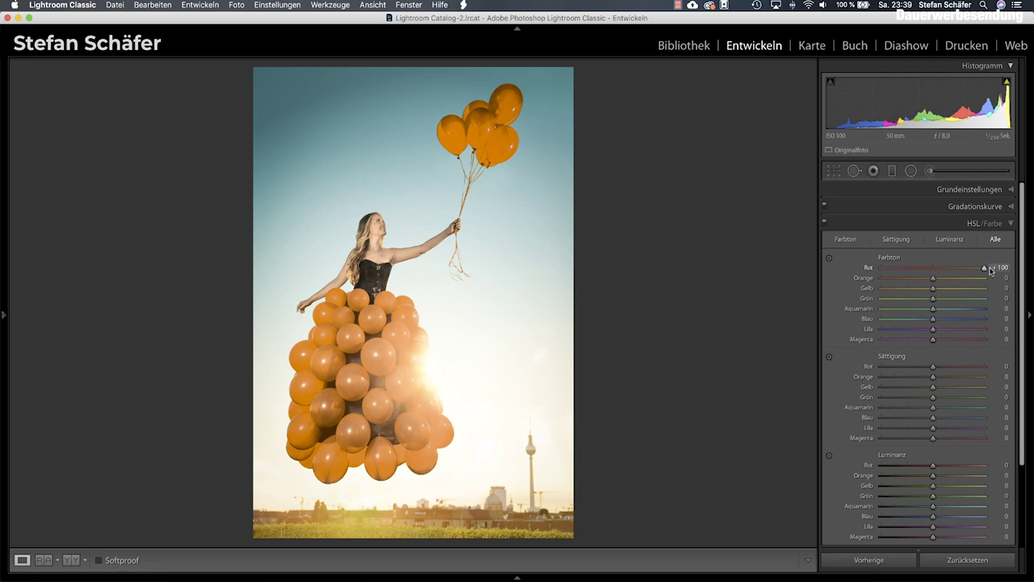
{"action": "left_click_drag", "start_coordinate": [987, 269], "coordinate": [867, 275]}
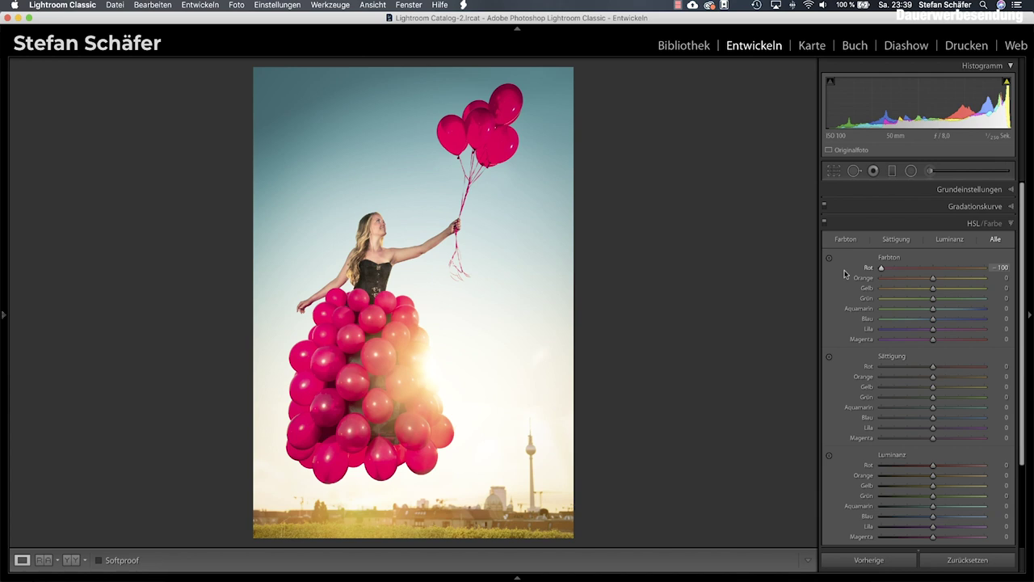
{"action": "mouse_move", "coordinate": [881, 268]}
{"action": "left_mouse_down"}
{"action": "mouse_move", "coordinate": [1009, 271]}
{"action": "mouse_move", "coordinate": [790, 269]}
{"action": "left_mouse_up"}
{"action": "left_click_drag", "start_coordinate": [880, 268], "coordinate": [933, 267]}
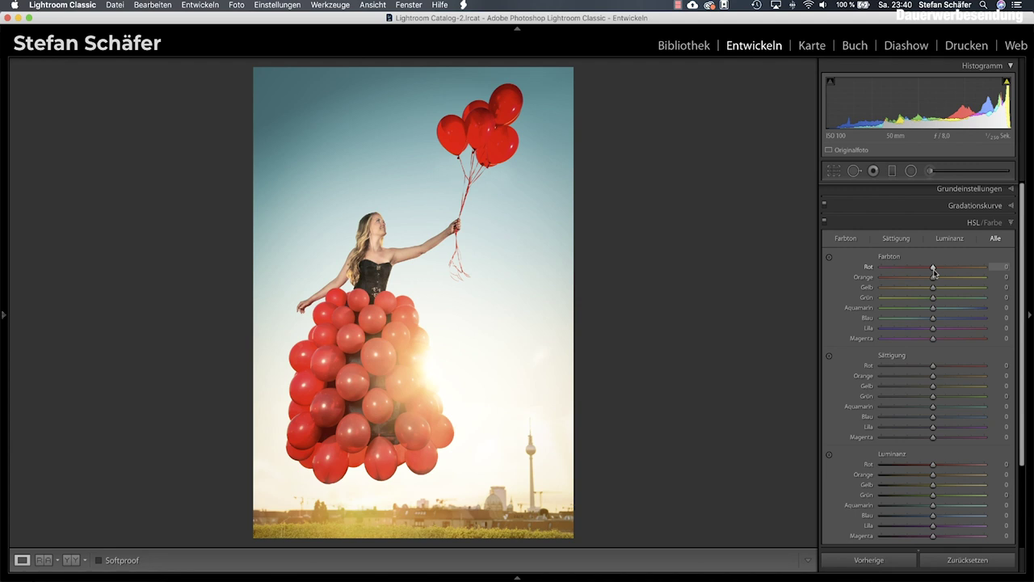
{"action": "left_click", "coordinate": [950, 227]}
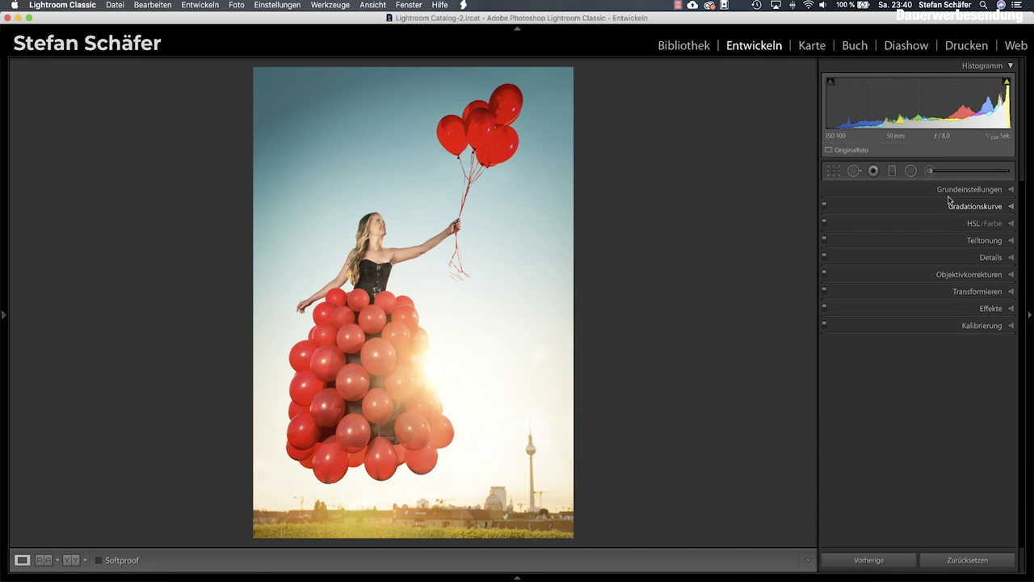
- Pick the Adjustment Brush with feather 7 and the selected-mask overlay shown
{"action": "left_click", "coordinate": [933, 171]}
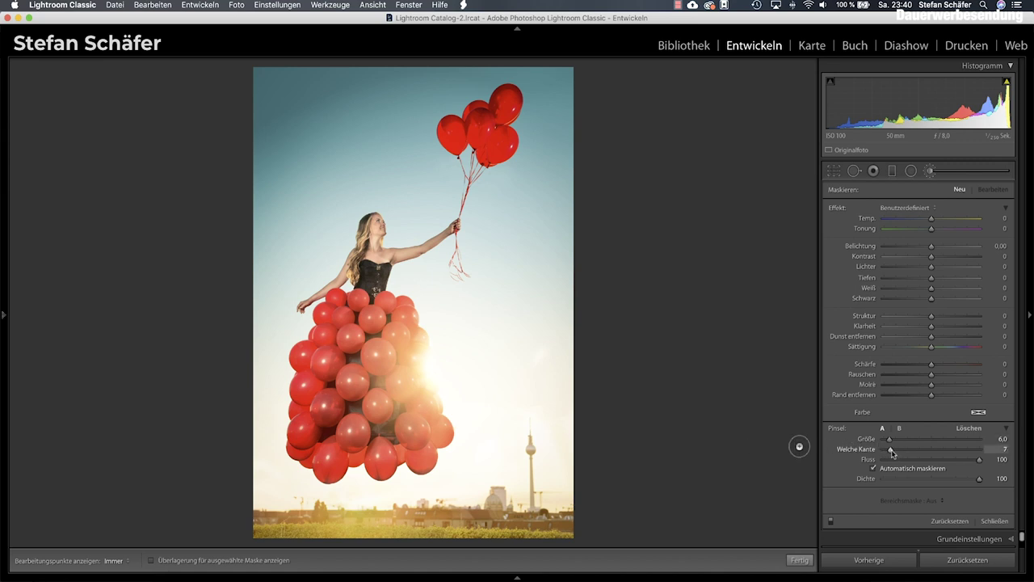
{"action": "left_click_drag", "start_coordinate": [888, 454], "coordinate": [892, 454]}
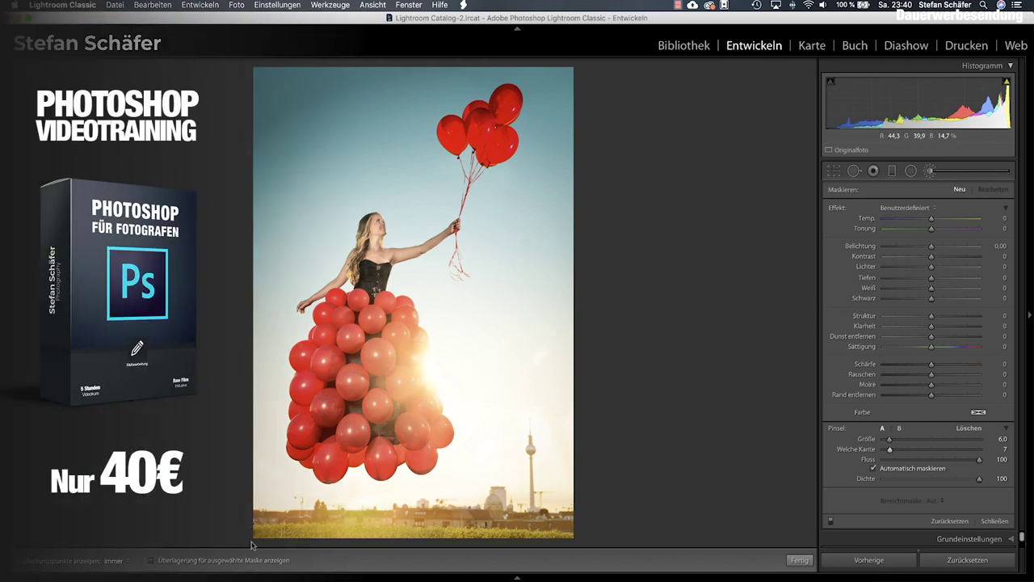
{"action": "left_click", "coordinate": [212, 564]}
- Paint the brush mask over the upper-left dress balloon
{"action": "key", "text": "h"}
{"action": "left_click_drag", "start_coordinate": [338, 315], "coordinate": [336, 323]}
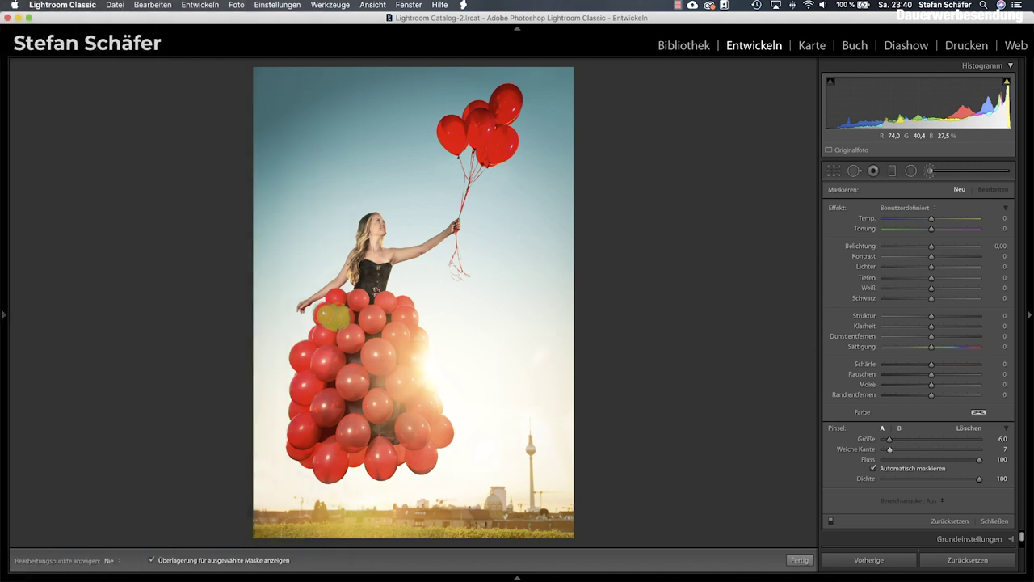
{"action": "key", "text": "h"}
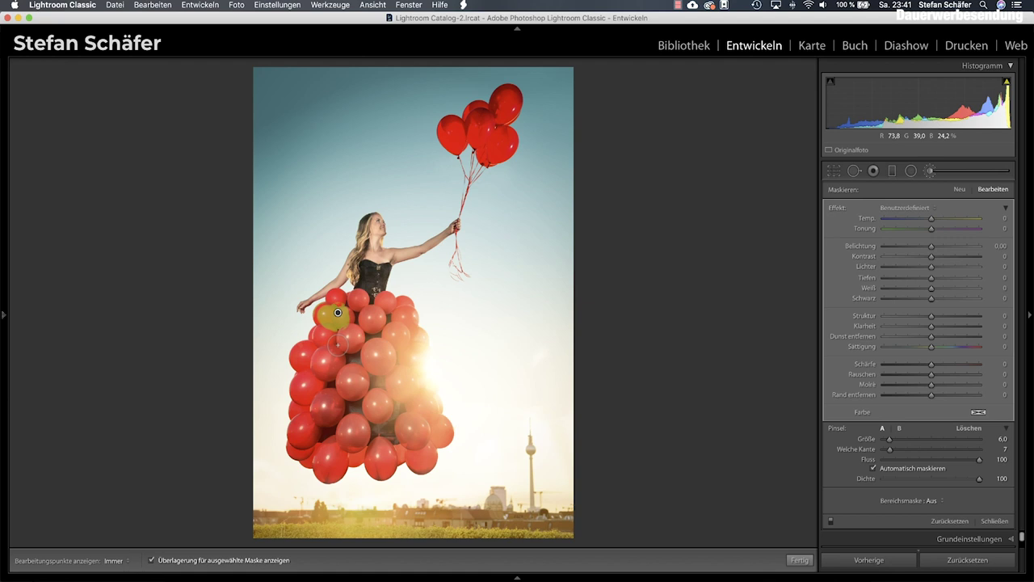
- Erase mask spill from neighbouring balloons with Alt and change the overlay colour
{"action": "key", "text": "alt"}
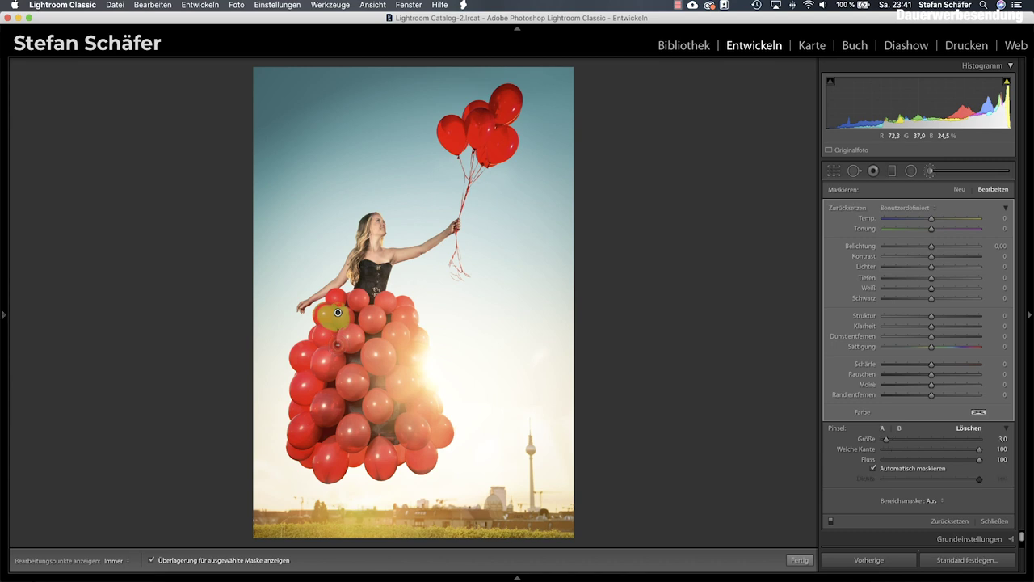
{"action": "left_click", "coordinate": [337, 312], "text": "alt"}
{"action": "left_click", "coordinate": [338, 312], "text": "alt"}
{"action": "left_click", "coordinate": [338, 312], "text": "alt"}
{"action": "left_click", "coordinate": [338, 312], "text": "alt"}
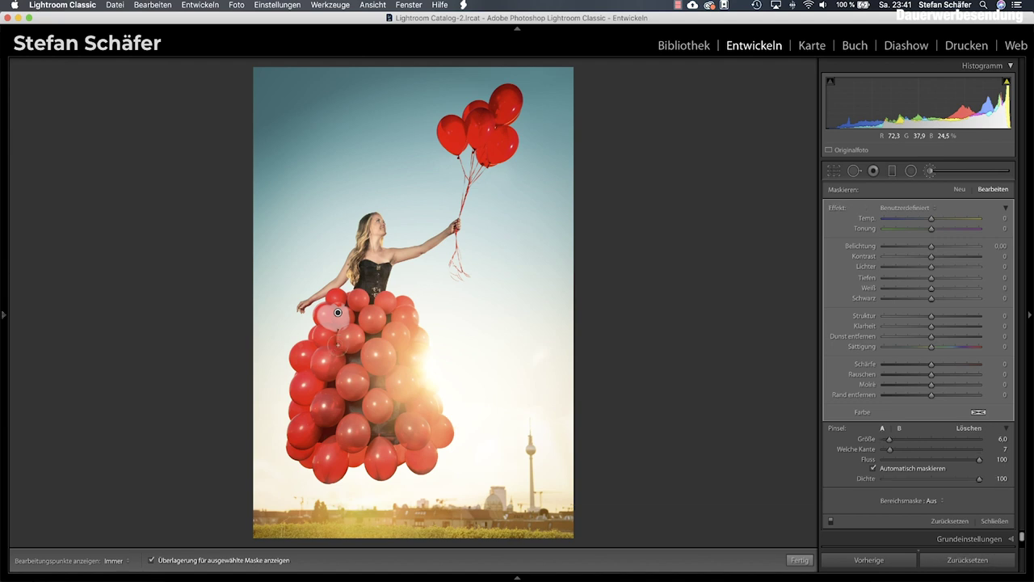
{"action": "key", "text": "shift+o"}
{"action": "key", "text": "shift+o"}
{"action": "key", "text": "shift+o"}
{"action": "key", "text": "h"}
- Paint the mask over the lower, right, bottom and middle dress balloons
{"action": "mouse_move", "coordinate": [318, 316]}
{"action": "left_mouse_down"}
{"action": "mouse_move", "coordinate": [325, 339]}
{"action": "mouse_move", "coordinate": [292, 362]}
{"action": "mouse_move", "coordinate": [304, 404]}
{"action": "mouse_move", "coordinate": [296, 454]}
{"action": "mouse_move", "coordinate": [327, 483]}
{"action": "mouse_move", "coordinate": [367, 457]}
{"action": "mouse_move", "coordinate": [360, 467]}
{"action": "mouse_move", "coordinate": [320, 433]}
{"action": "mouse_move", "coordinate": [343, 436]}
{"action": "mouse_move", "coordinate": [357, 421]}
{"action": "left_mouse_up"}
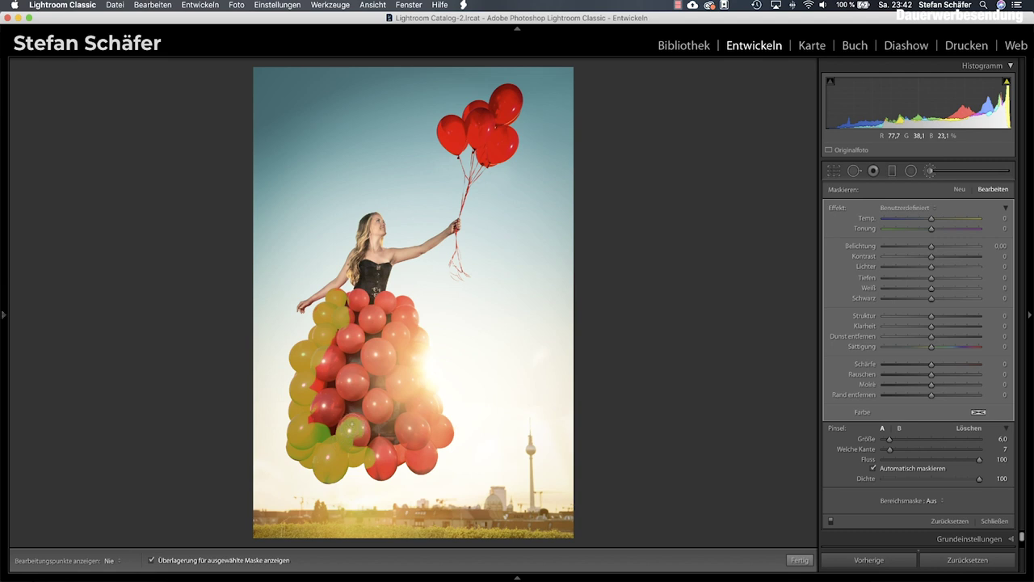
{"action": "mouse_move", "coordinate": [357, 422]}
{"action": "left_mouse_down"}
{"action": "mouse_move", "coordinate": [362, 442]}
{"action": "mouse_move", "coordinate": [375, 396]}
{"action": "left_mouse_up"}
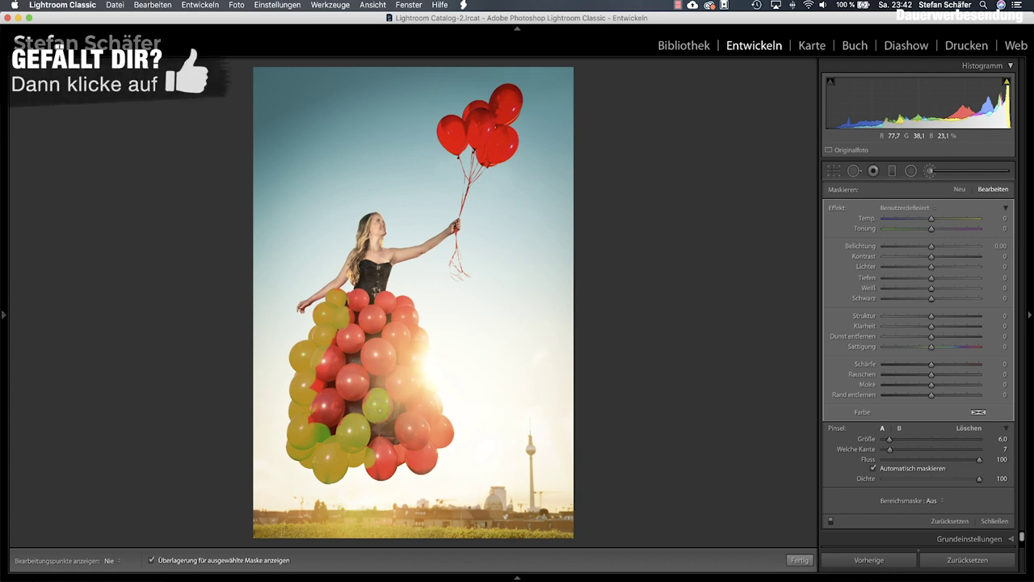
{"action": "left_click", "coordinate": [401, 380]}
{"action": "left_click_drag", "start_coordinate": [414, 399], "coordinate": [433, 402]}
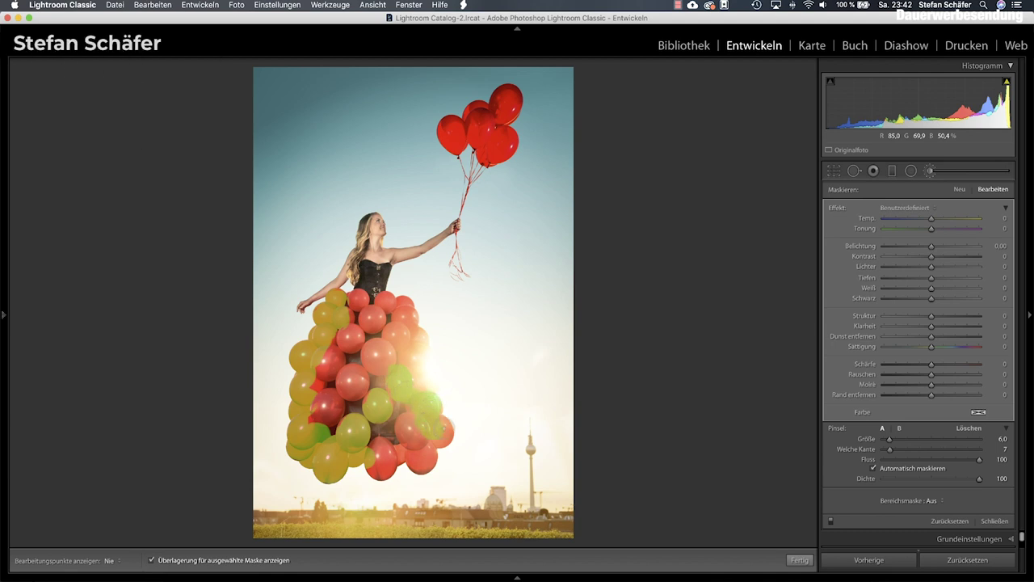
{"action": "left_click_drag", "start_coordinate": [443, 437], "coordinate": [421, 440]}
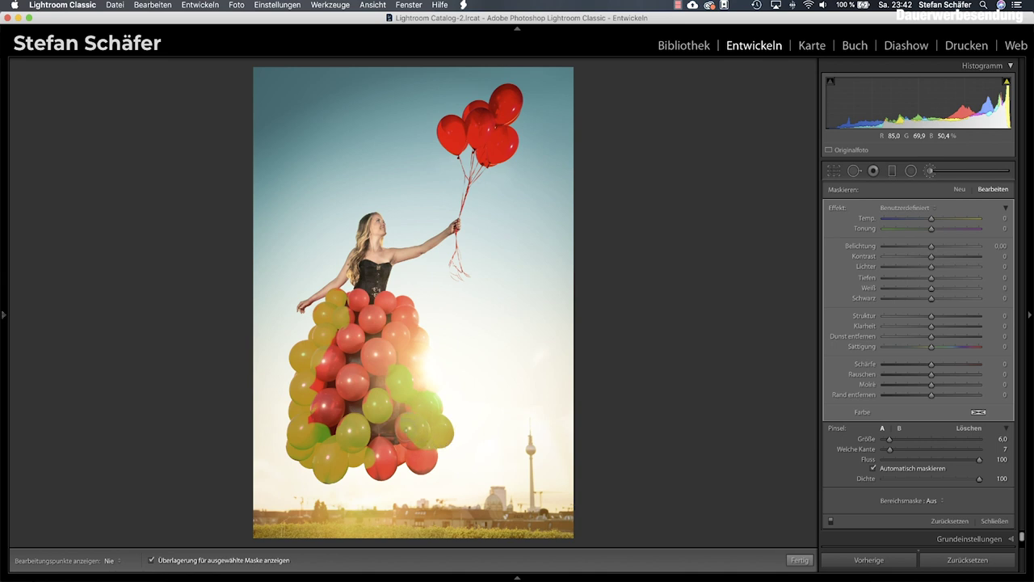
{"action": "mouse_move", "coordinate": [416, 455]}
{"action": "left_mouse_down"}
{"action": "mouse_move", "coordinate": [436, 459]}
{"action": "mouse_move", "coordinate": [378, 443]}
{"action": "mouse_move", "coordinate": [389, 474]}
{"action": "mouse_move", "coordinate": [369, 472]}
{"action": "left_mouse_up"}
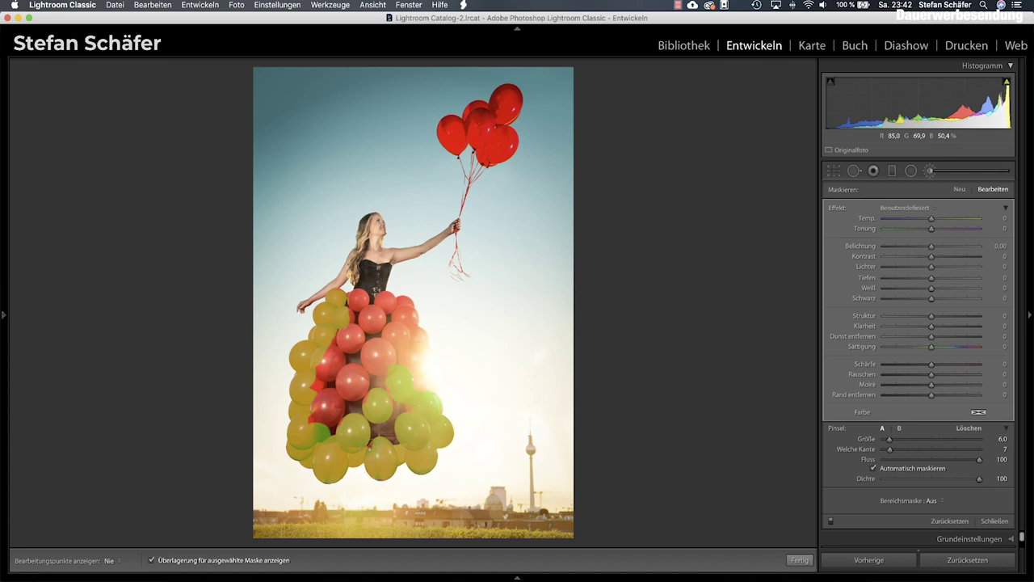
{"action": "mouse_move", "coordinate": [350, 409]}
{"action": "left_mouse_down"}
{"action": "mouse_move", "coordinate": [320, 414]}
{"action": "mouse_move", "coordinate": [318, 384]}
{"action": "mouse_move", "coordinate": [337, 338]}
{"action": "mouse_move", "coordinate": [354, 334]}
{"action": "mouse_move", "coordinate": [369, 367]}
{"action": "mouse_move", "coordinate": [417, 368]}
{"action": "mouse_move", "coordinate": [417, 387]}
{"action": "mouse_move", "coordinate": [411, 332]}
{"action": "left_mouse_up"}
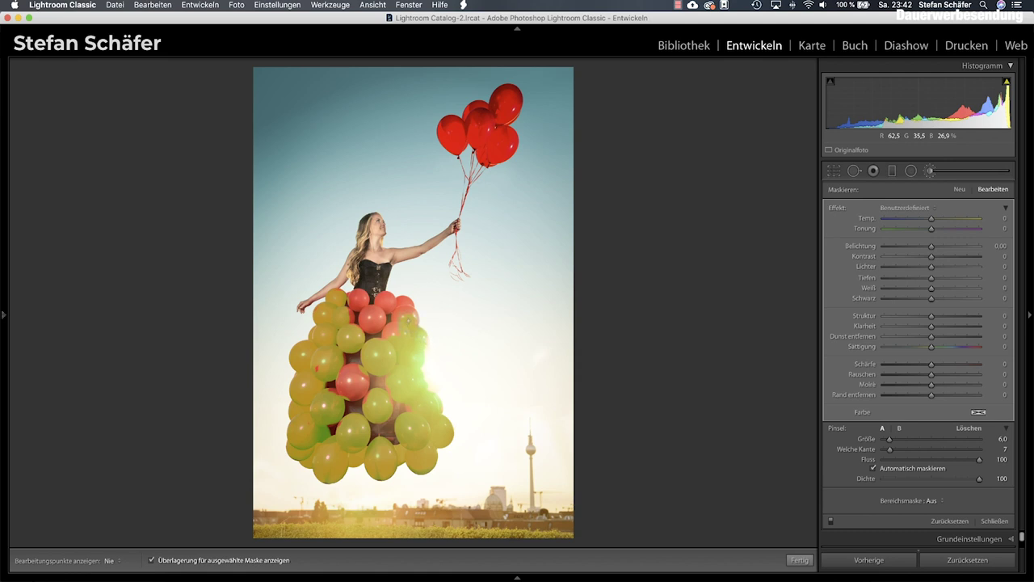
{"action": "mouse_move", "coordinate": [408, 305]}
{"action": "left_mouse_down"}
{"action": "mouse_move", "coordinate": [389, 307]}
{"action": "mouse_move", "coordinate": [385, 296]}
{"action": "mouse_move", "coordinate": [369, 313]}
{"action": "mouse_move", "coordinate": [372, 331]}
{"action": "mouse_move", "coordinate": [351, 292]}
{"action": "left_mouse_up"}
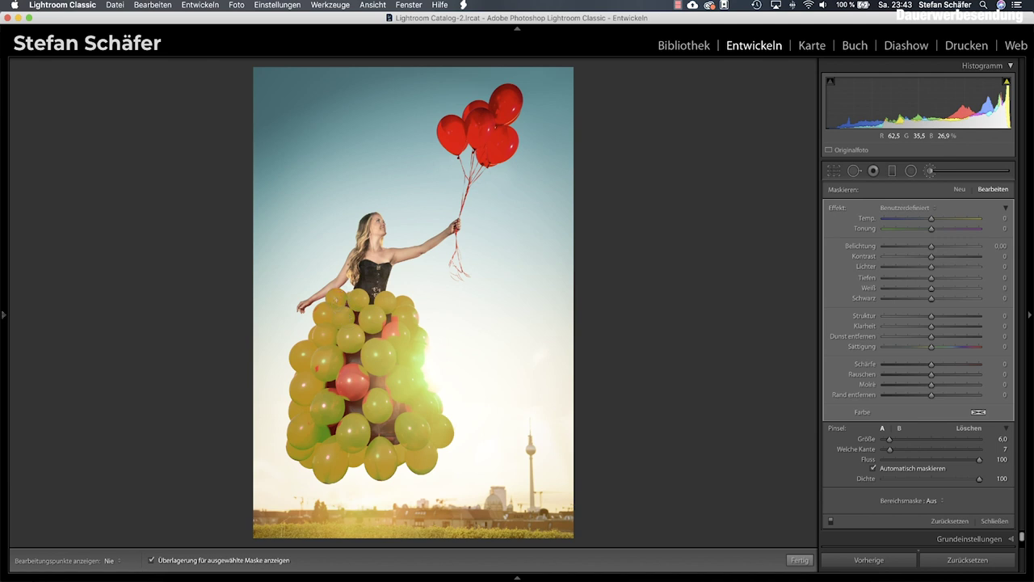
{"action": "mouse_move", "coordinate": [339, 372]}
{"action": "left_mouse_down"}
{"action": "mouse_move", "coordinate": [358, 376]}
{"action": "mouse_move", "coordinate": [334, 390]}
{"action": "mouse_move", "coordinate": [359, 393]}
{"action": "left_mouse_up"}
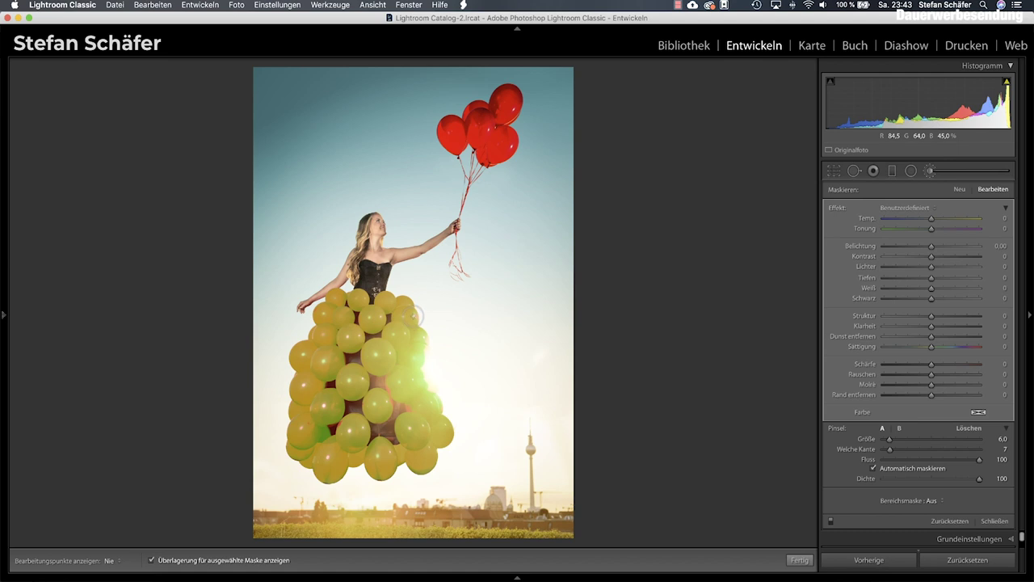
- Mask the last left balloon, toggling edit pins with H to check coverage
{"action": "key", "text": "h"}
{"action": "key", "text": "h"}
{"action": "key", "text": "h"}
{"action": "key", "text": "h"}
{"action": "mouse_move", "coordinate": [457, 132]}
{"action": "left_mouse_down"}
{"action": "mouse_move", "coordinate": [446, 121]}
{"action": "mouse_move", "coordinate": [458, 147]}
{"action": "mouse_move", "coordinate": [472, 115]}
{"action": "mouse_move", "coordinate": [509, 91]}
{"action": "mouse_move", "coordinate": [496, 91]}
{"action": "mouse_move", "coordinate": [516, 104]}
{"action": "mouse_move", "coordinate": [483, 135]}
{"action": "mouse_move", "coordinate": [514, 135]}
{"action": "mouse_move", "coordinate": [510, 143]}
{"action": "mouse_move", "coordinate": [489, 158]}
{"action": "mouse_move", "coordinate": [472, 140]}
{"action": "left_mouse_up"}
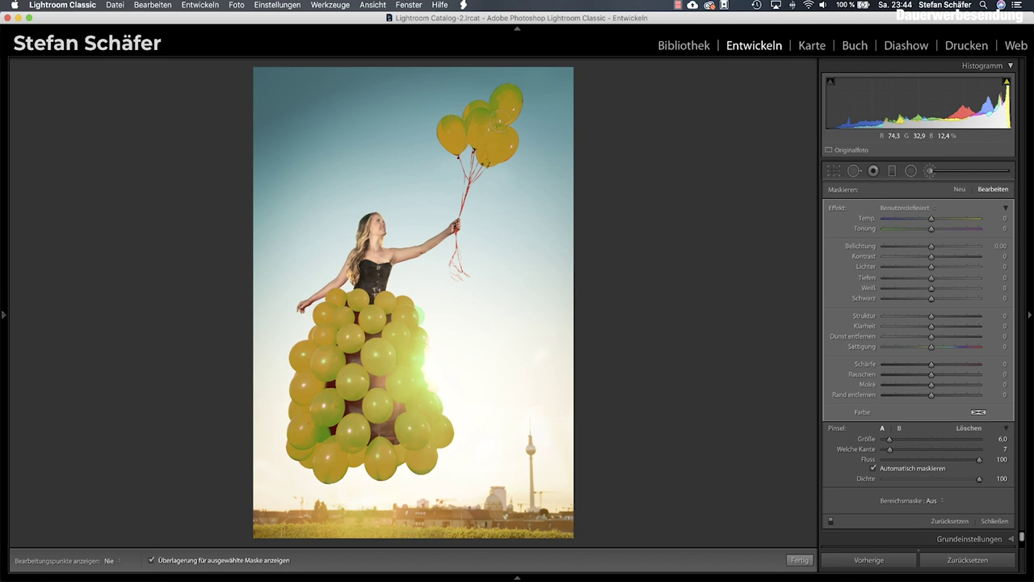
{"action": "key", "text": "h"}
- Set the range mask to Color and sample three dress-balloon areas with the eyedropper
{"action": "left_click", "coordinate": [936, 503]}
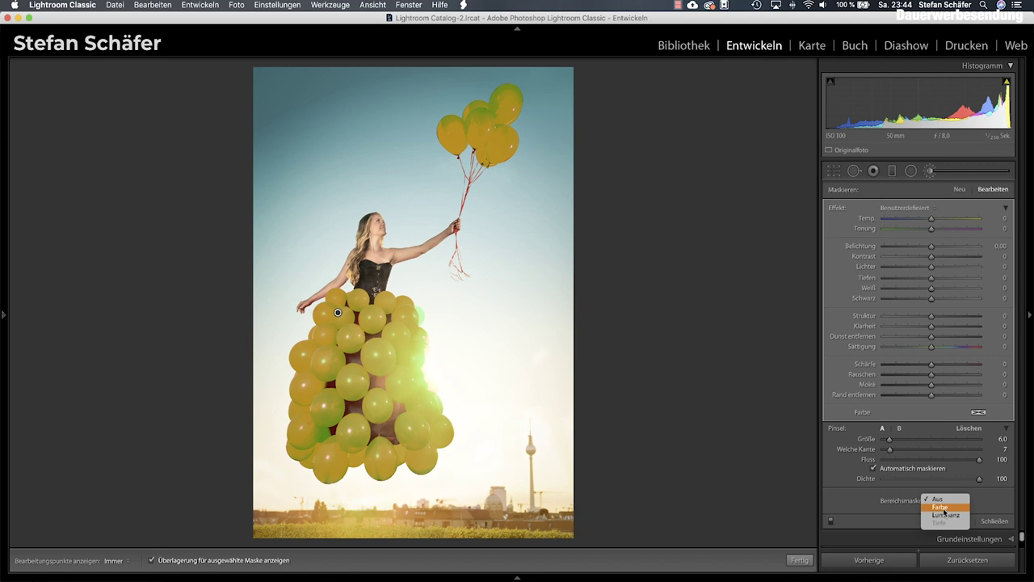
{"action": "left_click", "coordinate": [943, 509]}
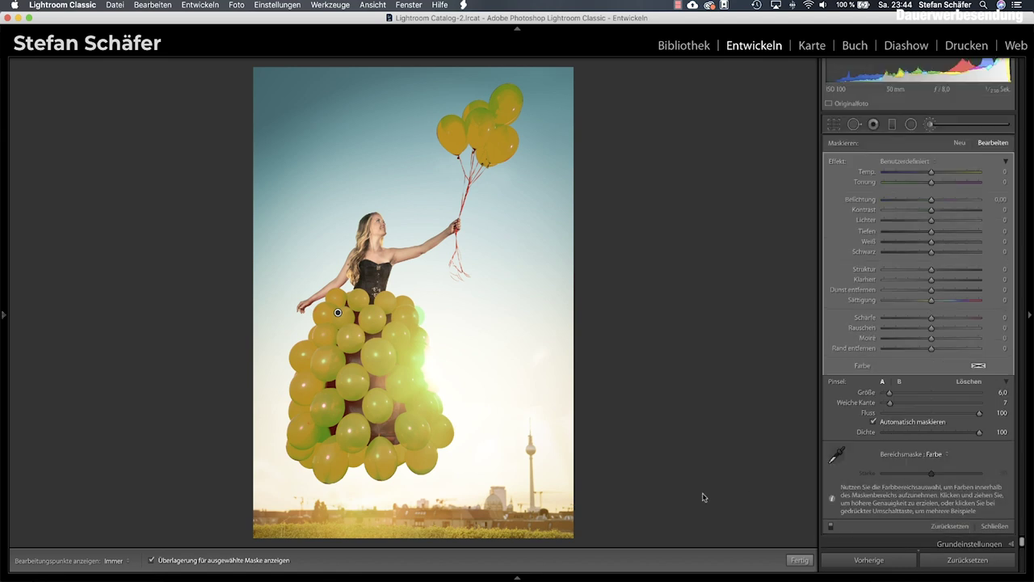
{"action": "left_click", "coordinate": [836, 457]}
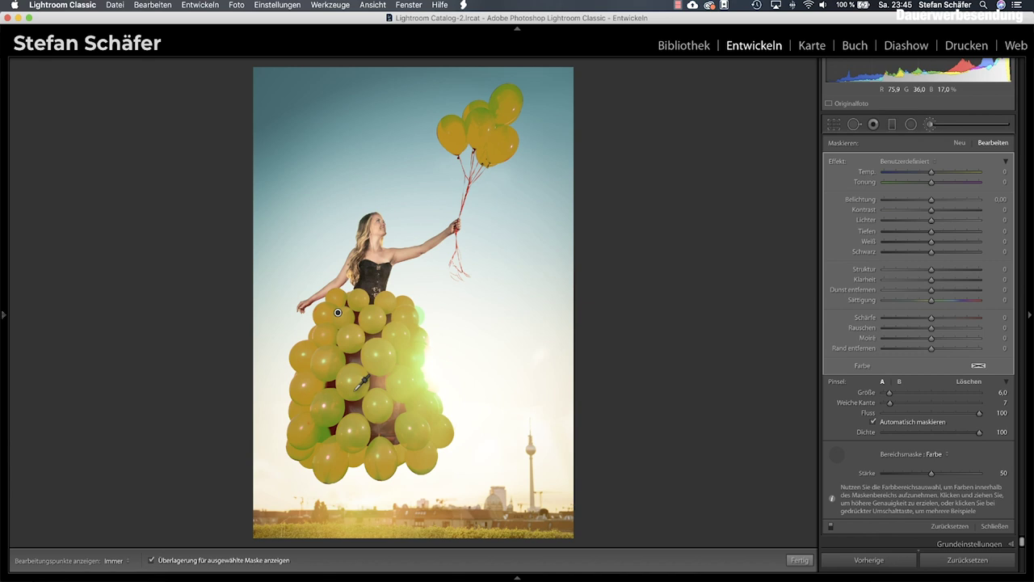
{"action": "mouse_move", "coordinate": [300, 350]}
{"action": "left_mouse_down"}
{"action": "mouse_move", "coordinate": [336, 377]}
{"action": "mouse_move", "coordinate": [343, 426]}
{"action": "left_mouse_up"}
{"action": "left_click_drag", "start_coordinate": [342, 377], "coordinate": [358, 389]}
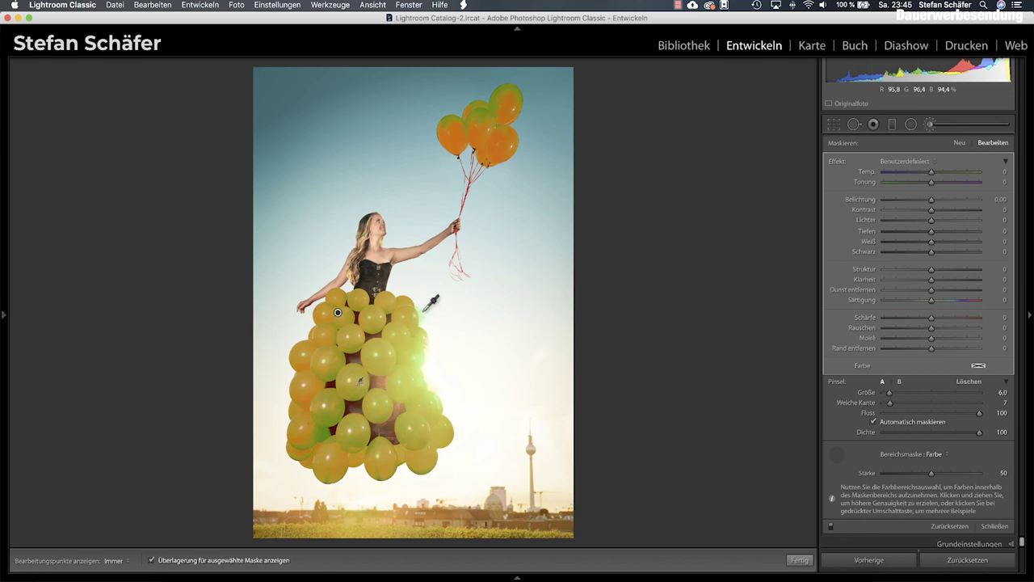
{"action": "left_click_drag", "start_coordinate": [405, 429], "coordinate": [436, 456]}
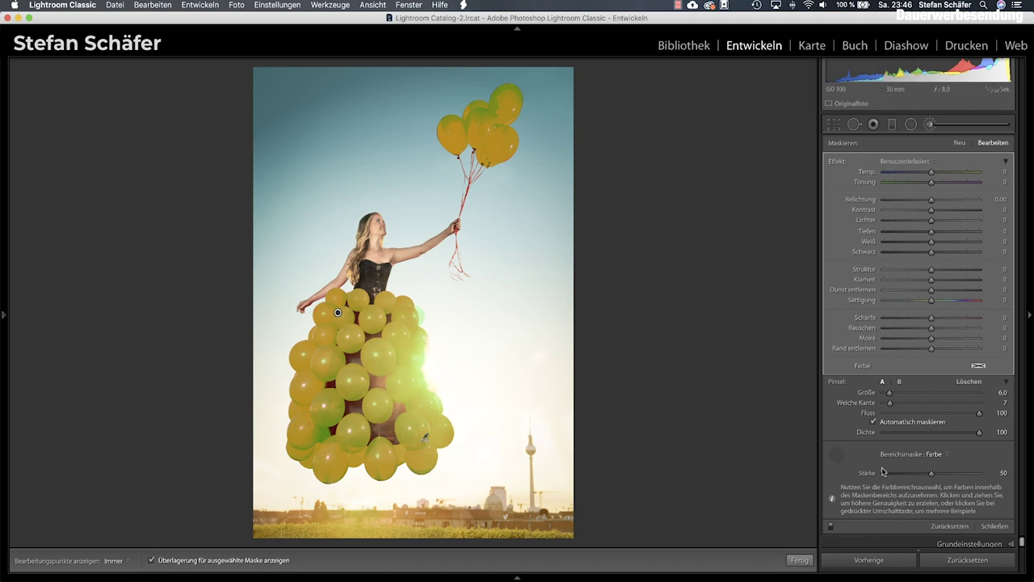
- Return the eyedropper, check the erase brush and pins, and turn off the mask overlay
{"action": "left_click", "coordinate": [840, 451]}
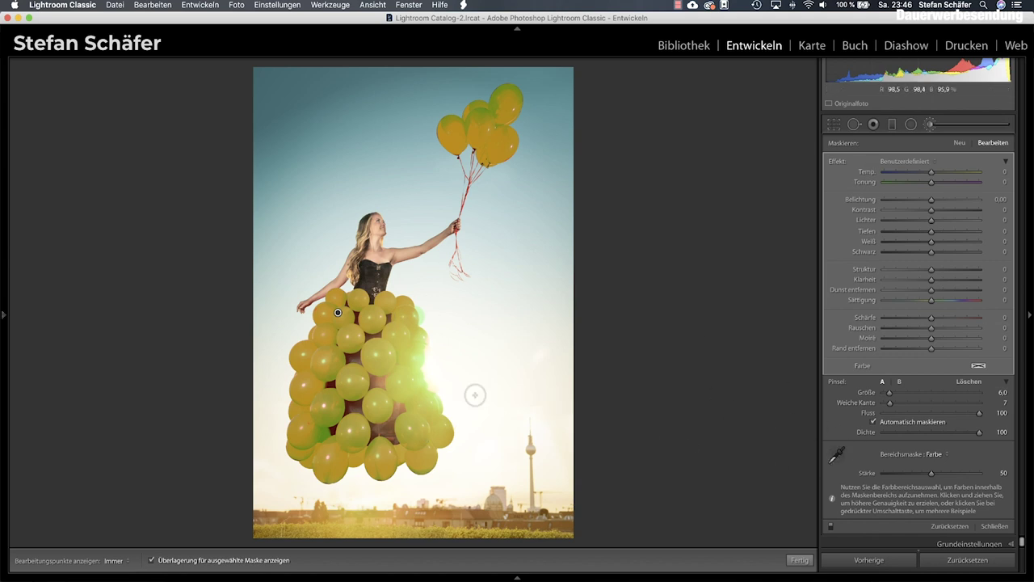
{"action": "key", "text": "alt"}
{"action": "key", "text": "h"}
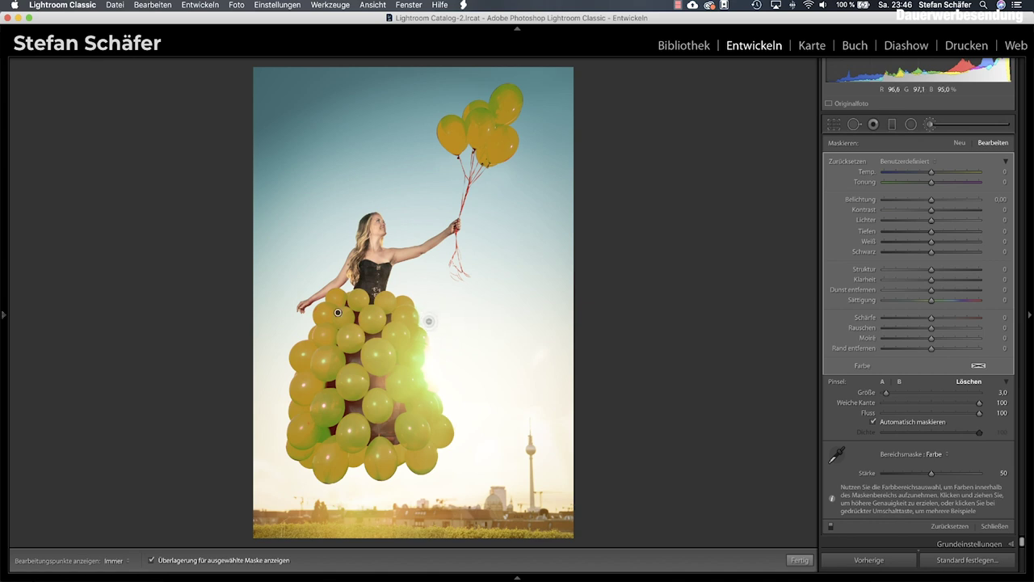
{"action": "key", "text": "alt"}
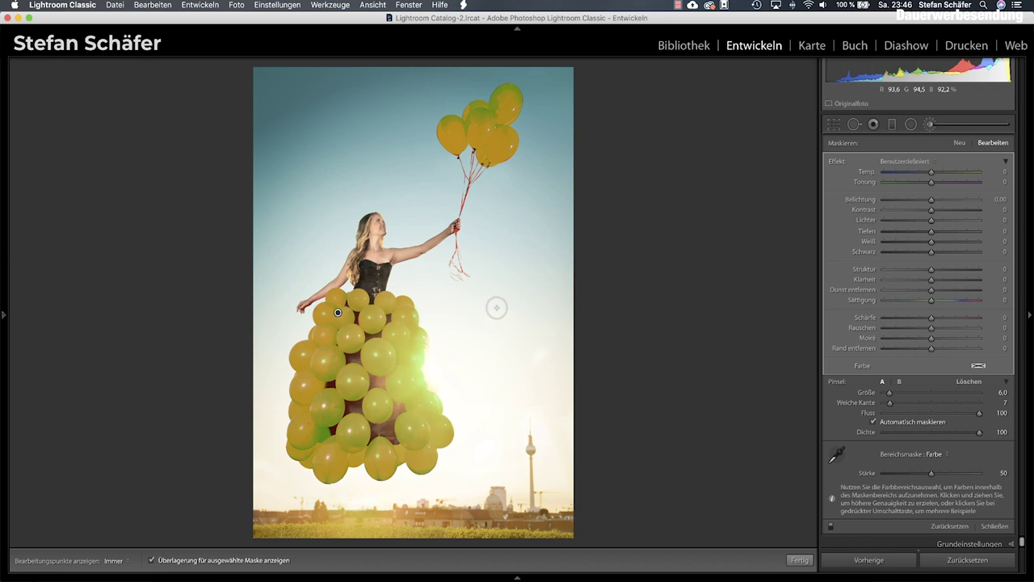
{"action": "left_click", "coordinate": [218, 560]}
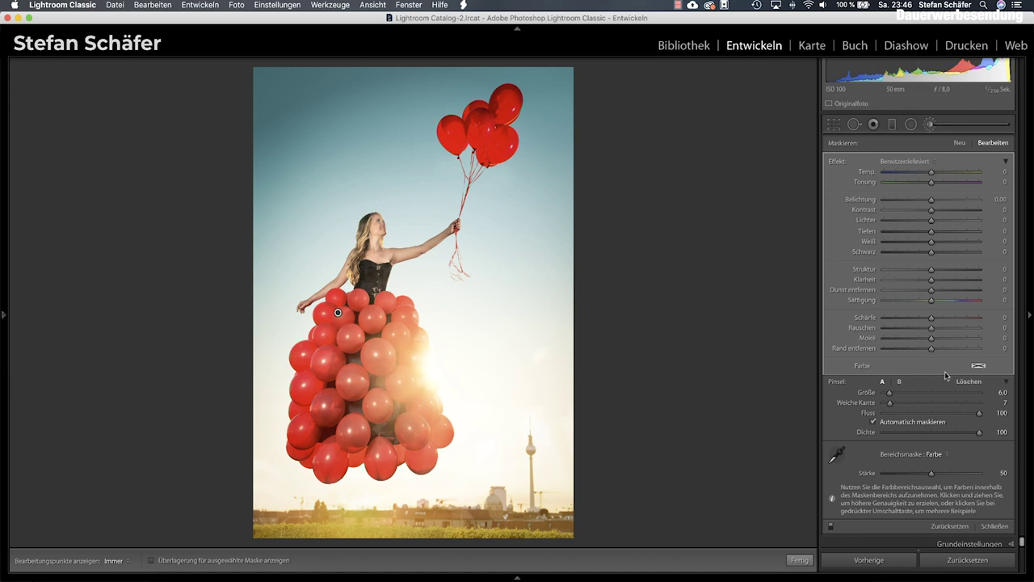
- Give the balloon mask a green colour tint around hue 119 and check its edit pin
{"action": "left_click", "coordinate": [980, 368]}
{"action": "mouse_move", "coordinate": [929, 370]}
{"action": "left_mouse_down"}
{"action": "mouse_move", "coordinate": [846, 373]}
{"action": "mouse_move", "coordinate": [817, 359]}
{"action": "mouse_move", "coordinate": [810, 392]}
{"action": "mouse_move", "coordinate": [839, 352]}
{"action": "mouse_move", "coordinate": [825, 362]}
{"action": "left_mouse_up"}
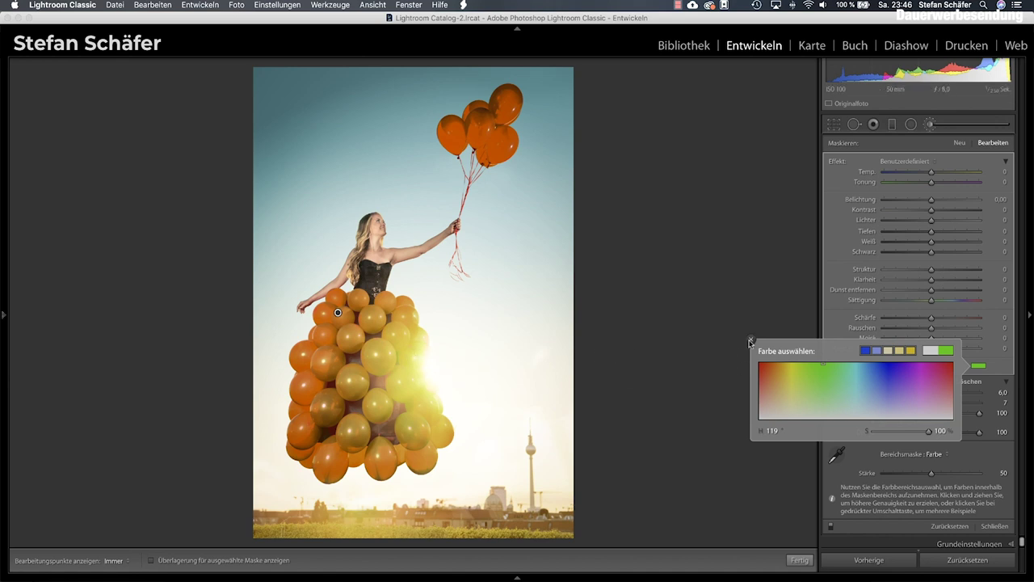
{"action": "left_click", "coordinate": [750, 340]}
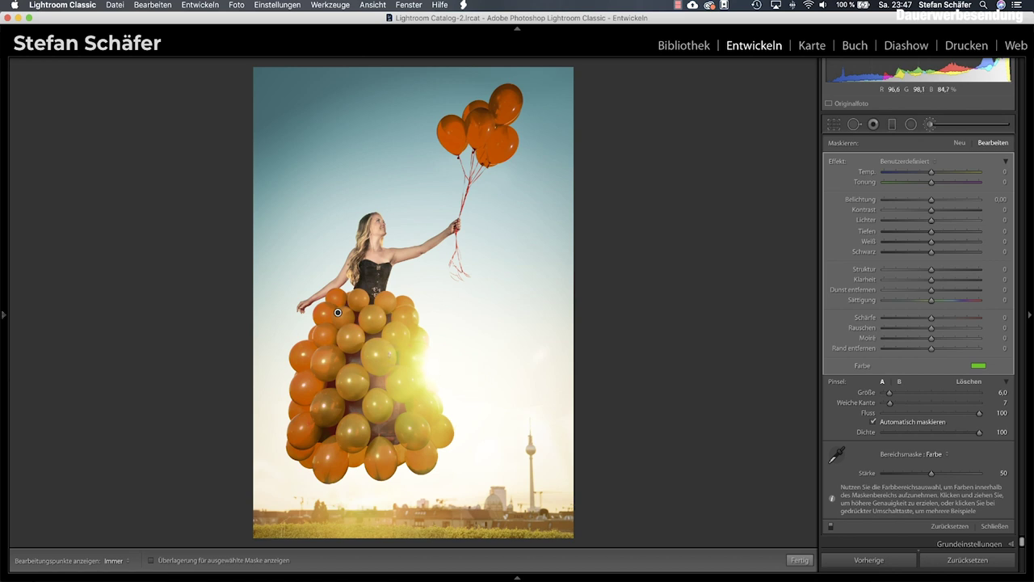
{"action": "left_click", "coordinate": [338, 312]}
{"action": "key", "text": "alt"}
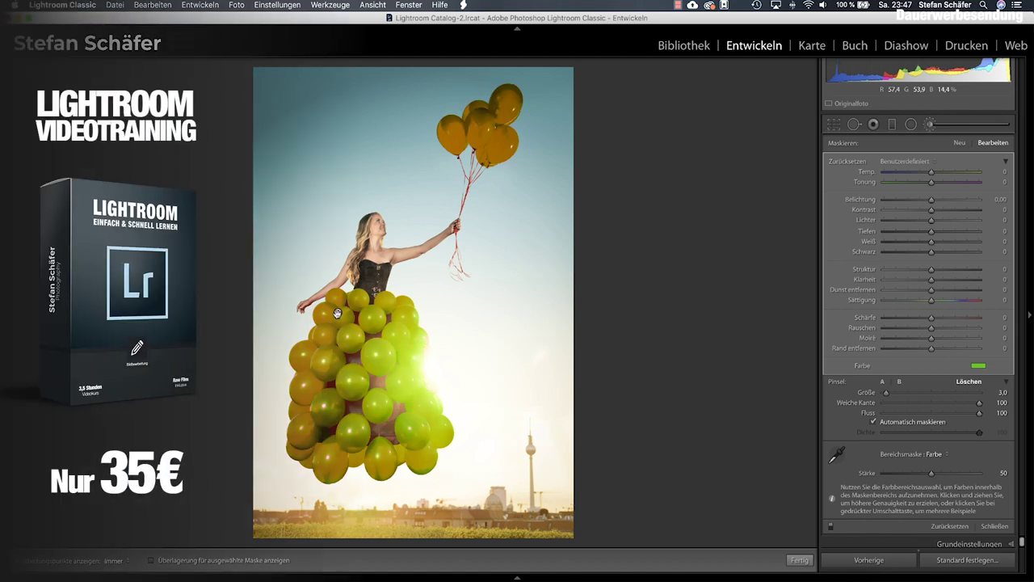
{"action": "left_click", "coordinate": [337, 313]}
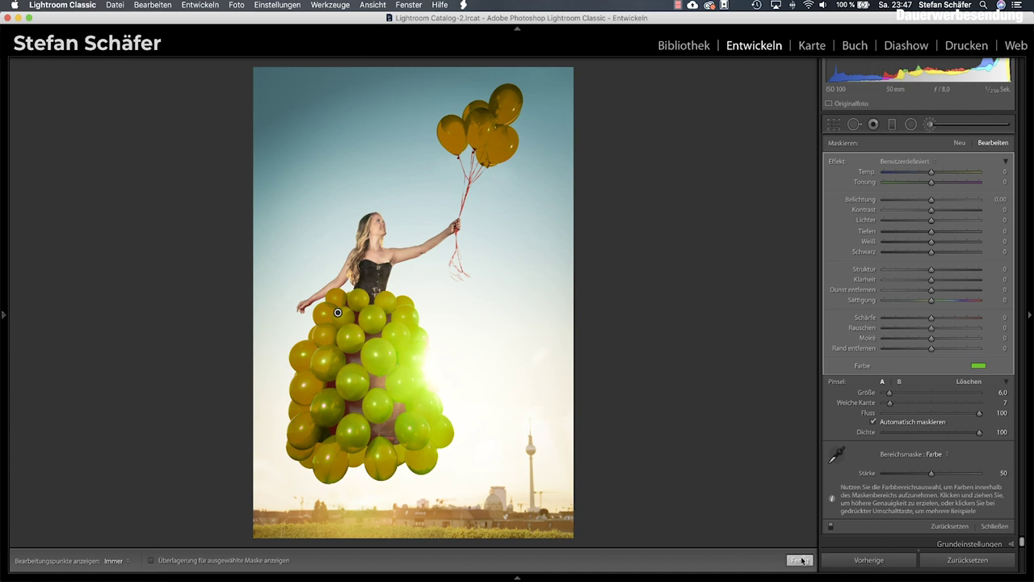
- Finish the brush with Done and set the global HSL Red hue to +91
{"action": "left_click", "coordinate": [801, 560]}
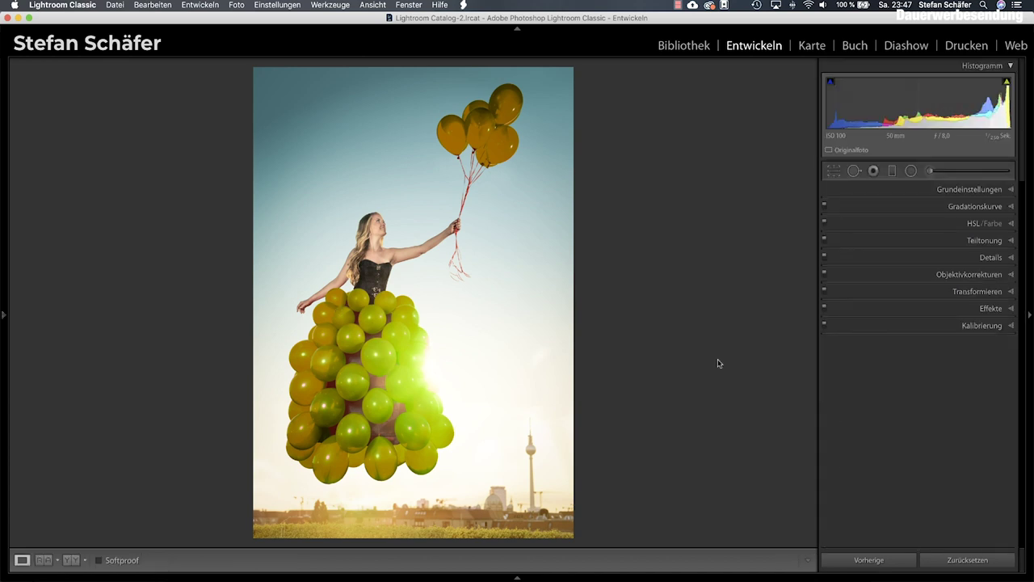
{"action": "left_click", "coordinate": [973, 223]}
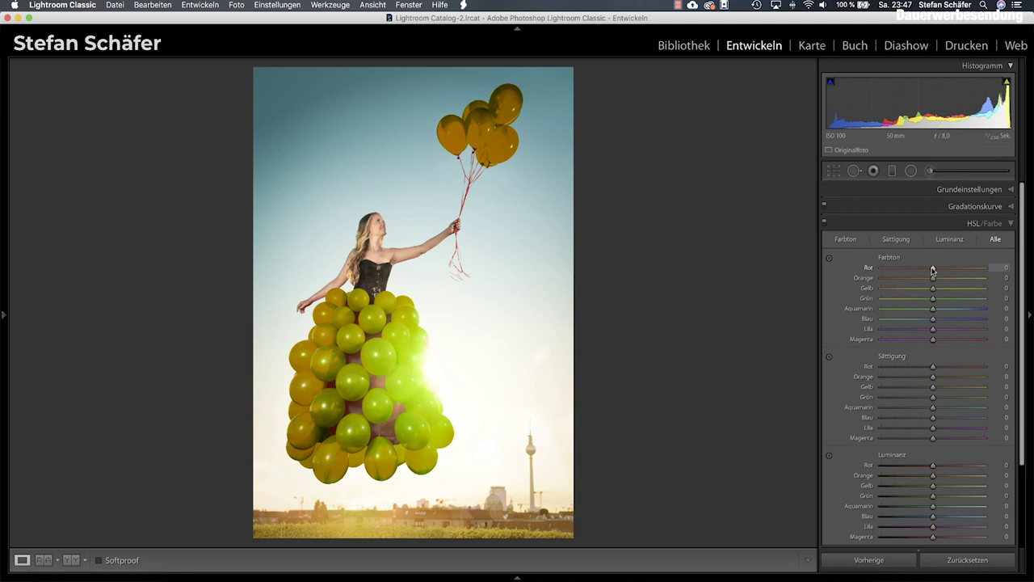
{"action": "left_click_drag", "start_coordinate": [933, 270], "coordinate": [978, 270]}
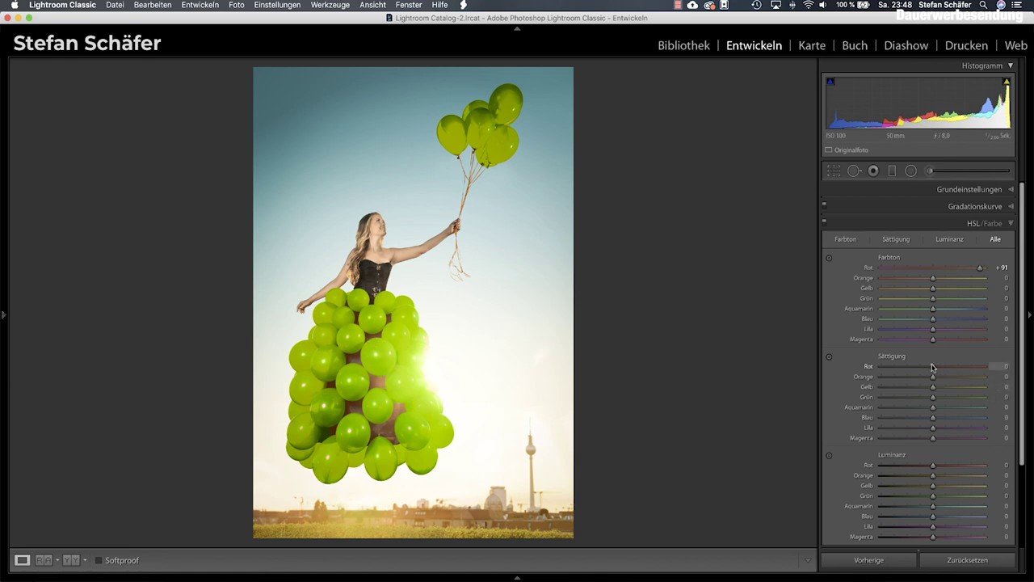
- Set HSL Red saturation to -93 and luminance to -30, then toggle before/after to compare
{"action": "left_click_drag", "start_coordinate": [933, 368], "coordinate": [885, 367]}
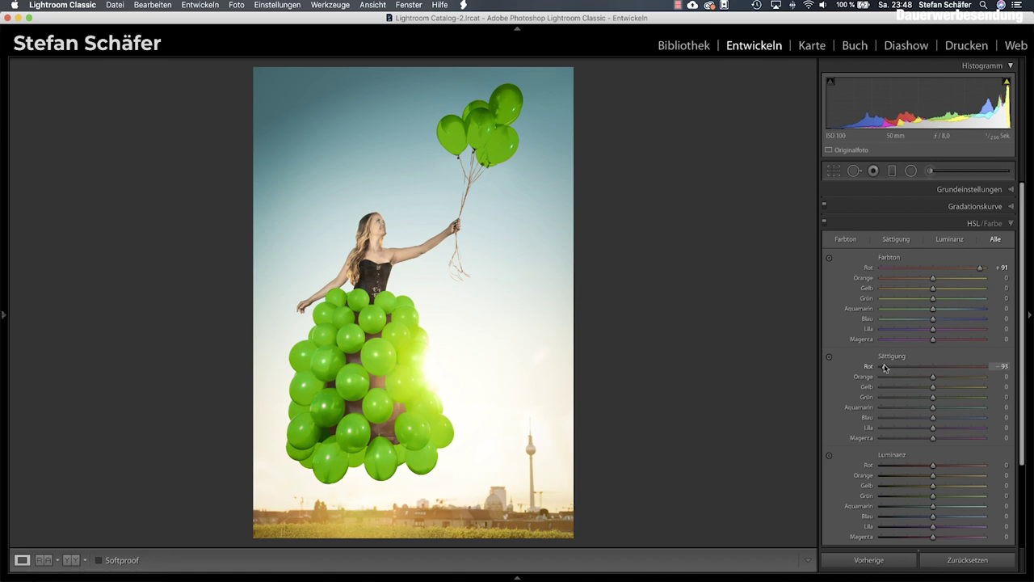
{"action": "mouse_move", "coordinate": [933, 466]}
{"action": "left_mouse_down"}
{"action": "mouse_move", "coordinate": [903, 466]}
{"action": "mouse_move", "coordinate": [951, 466]}
{"action": "mouse_move", "coordinate": [920, 467]}
{"action": "left_mouse_up"}
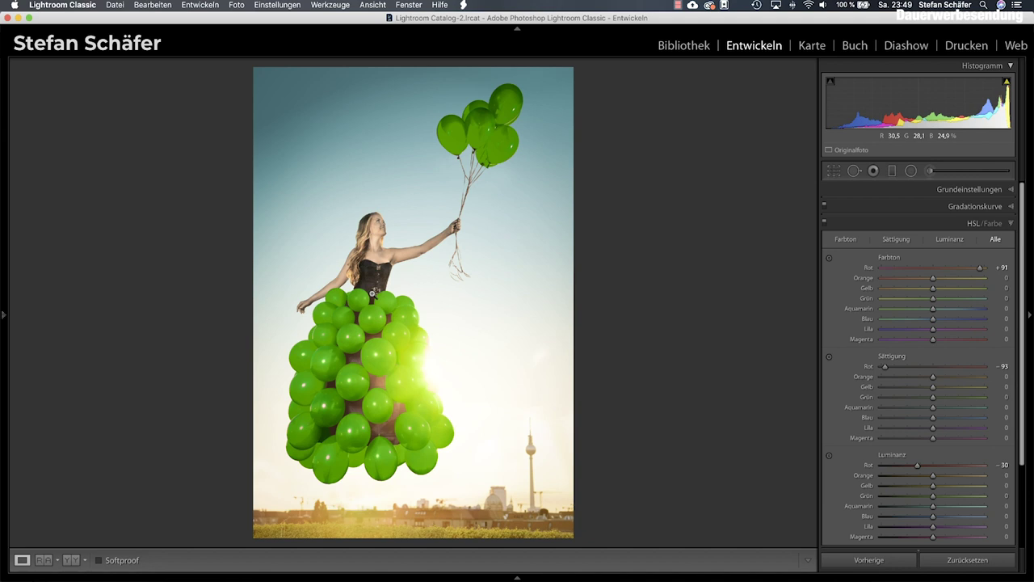
{"action": "key", "text": "backslash"}
{"action": "key", "text": "backslash"}
{"action": "key", "text": "backslash"}
{"action": "key", "text": "backslash"}
{"action": "key", "text": "backslash"}
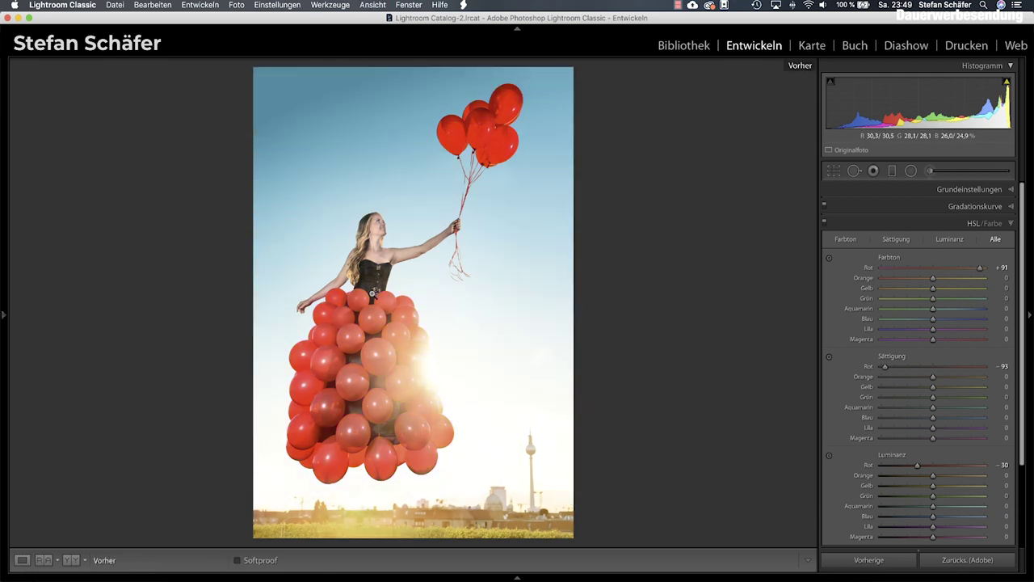
{"action": "key", "text": "backslash"}
{"action": "key", "text": "backslash"}
{"action": "key", "text": "backslash"}
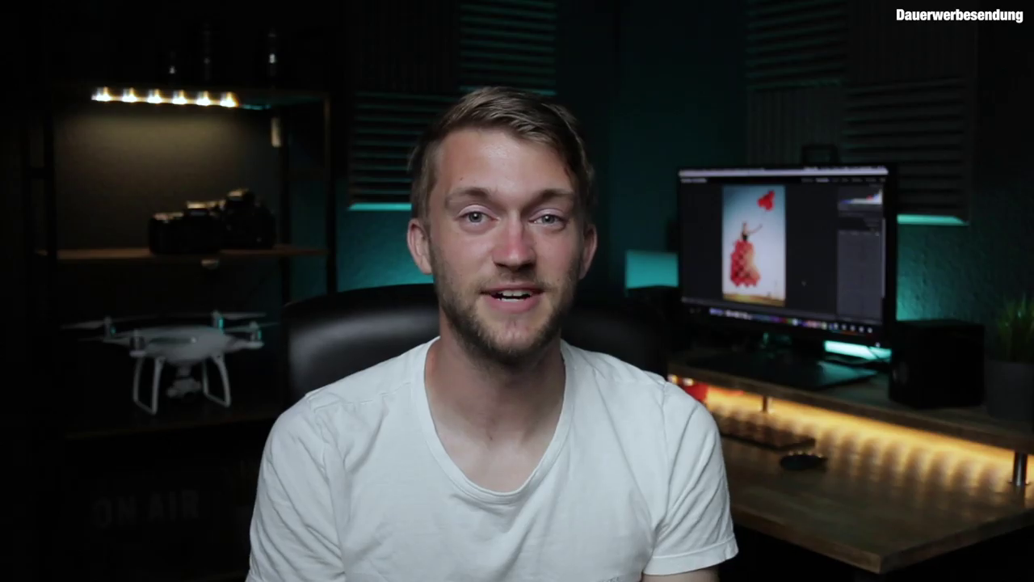